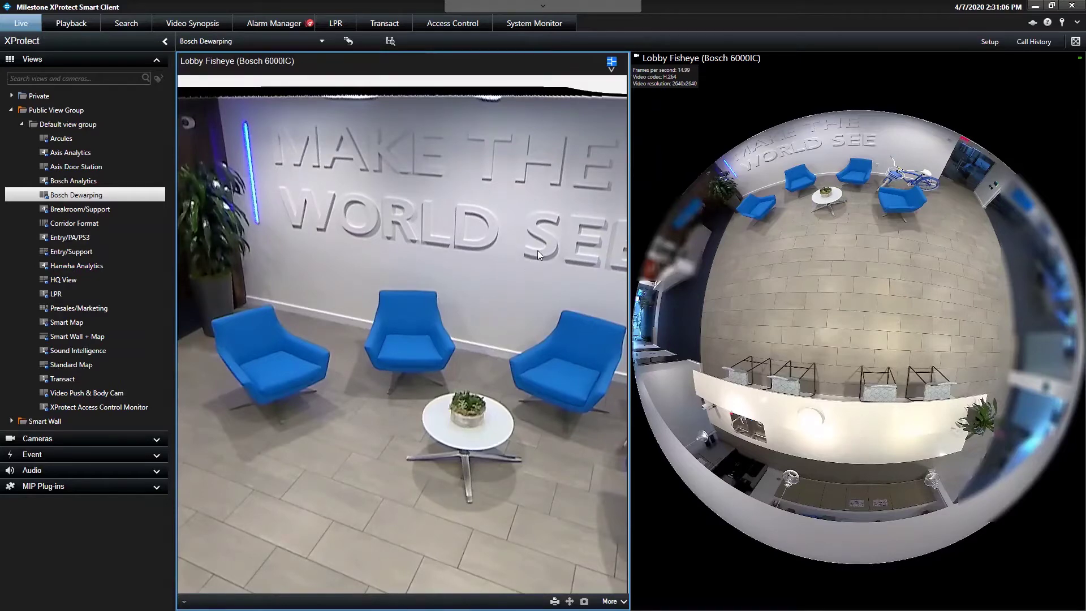
Pan the dewarped live lobby view from the lettered wall to the reception entrance and zoom out.
drag(484, 241, 341, 154)
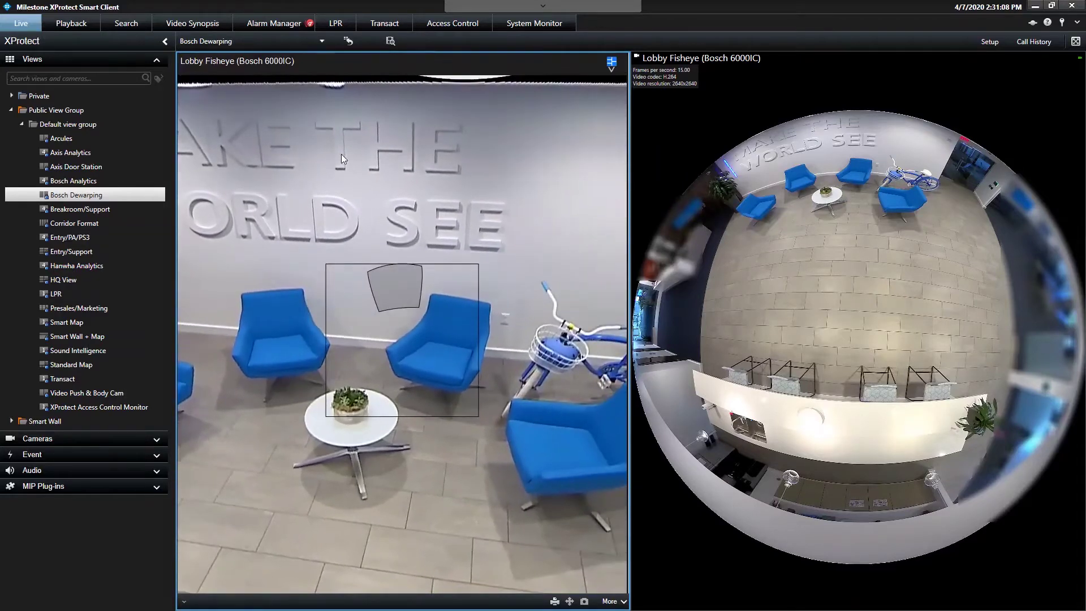
drag(274, 192, 347, 192)
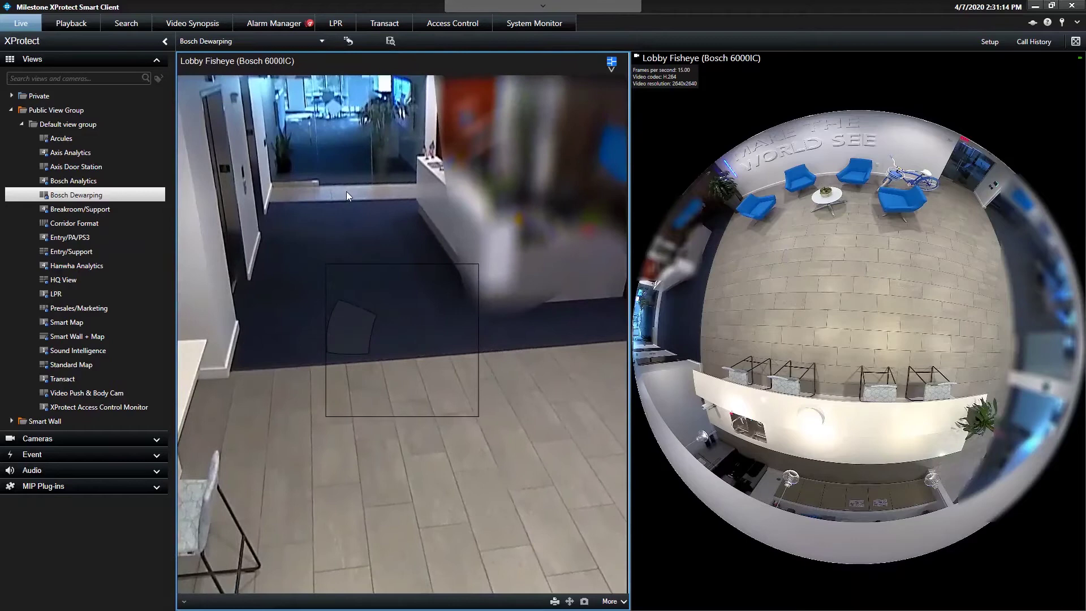
scroll(346, 191, down, 5)
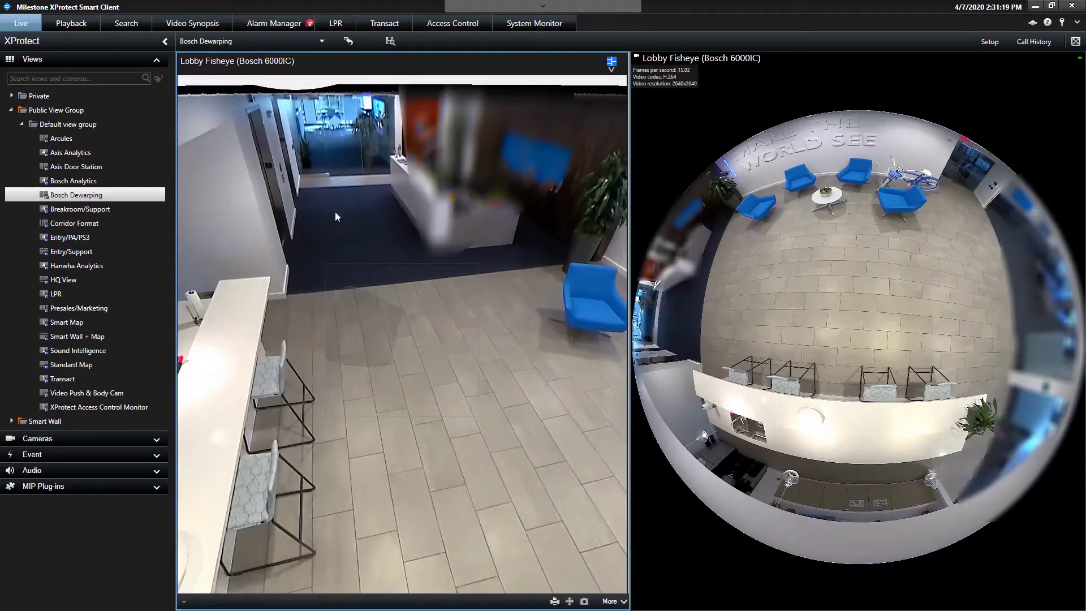
click(334, 317)
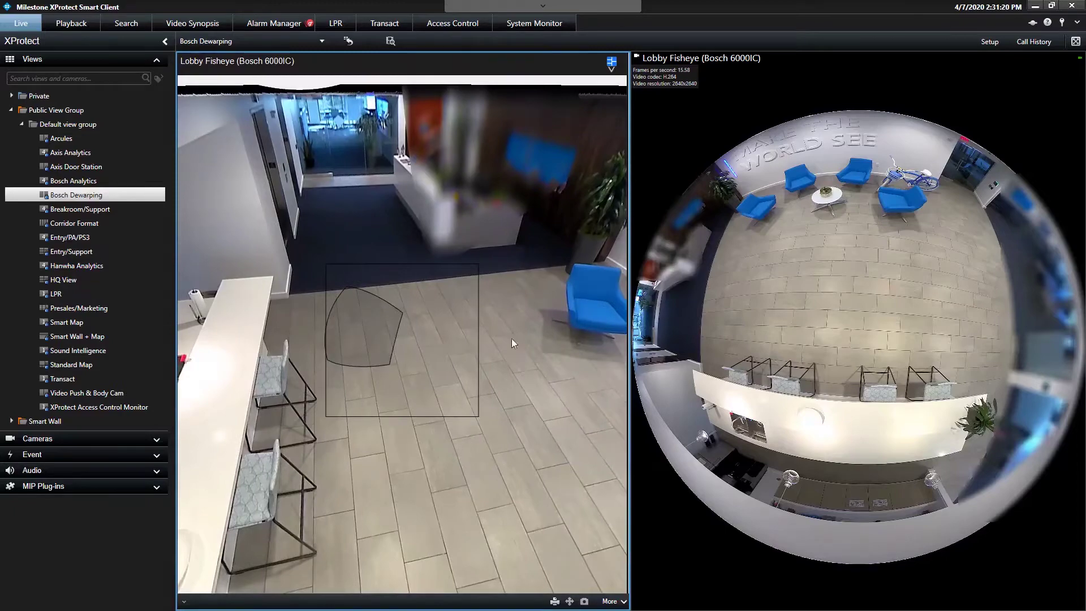
Sweep the dewarped live view across the blue chairs and the kitchen counter, ending at the reception entrance.
drag(541, 274, 238, 242)
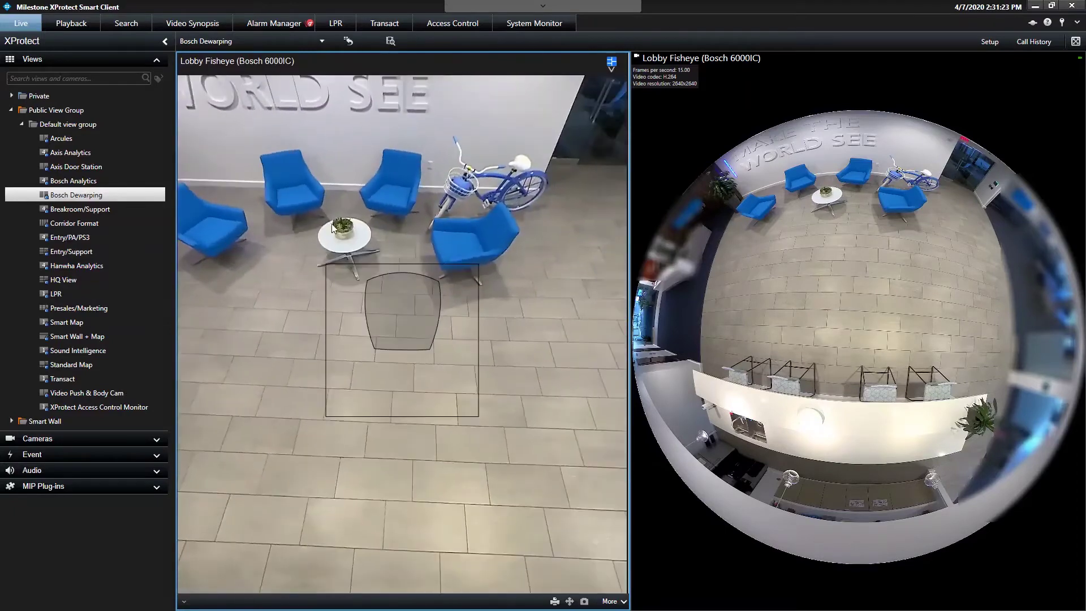
drag(332, 225, 181, 320)
drag(464, 216, 506, 192)
drag(415, 222, 546, 220)
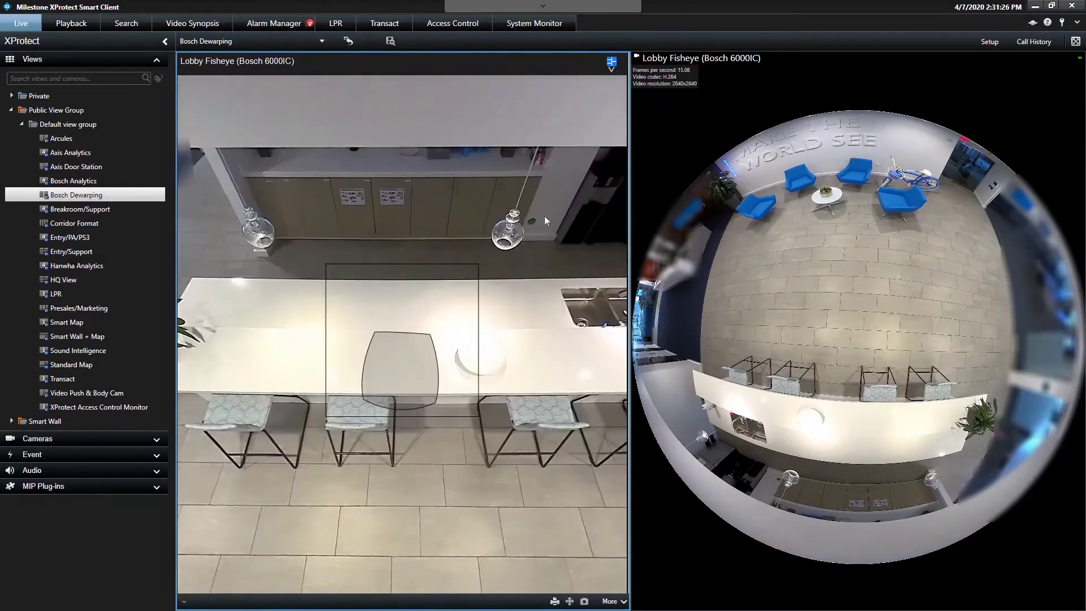
drag(456, 203, 202, 245)
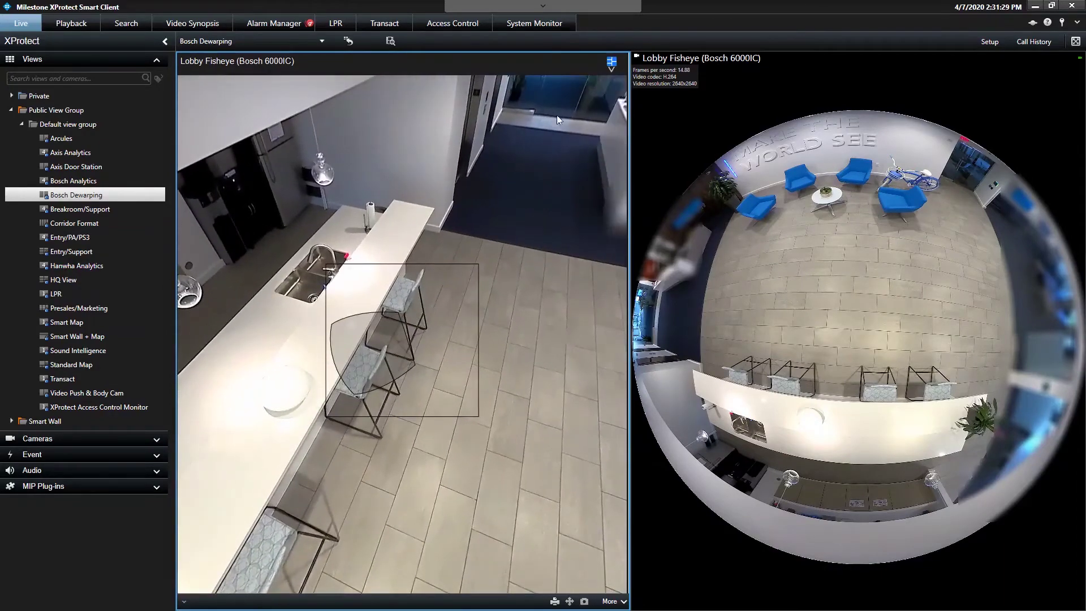
drag(556, 114, 311, 168)
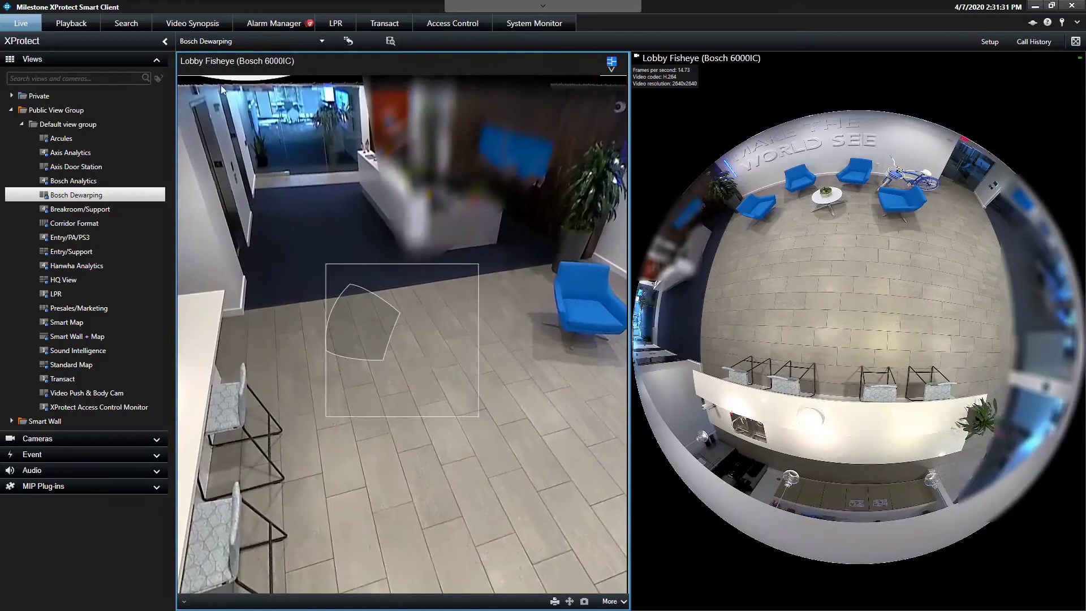
Switch the dewarped view to a four-pane layout and aim the panes at the seating area, counter, plant and reception.
click(611, 64)
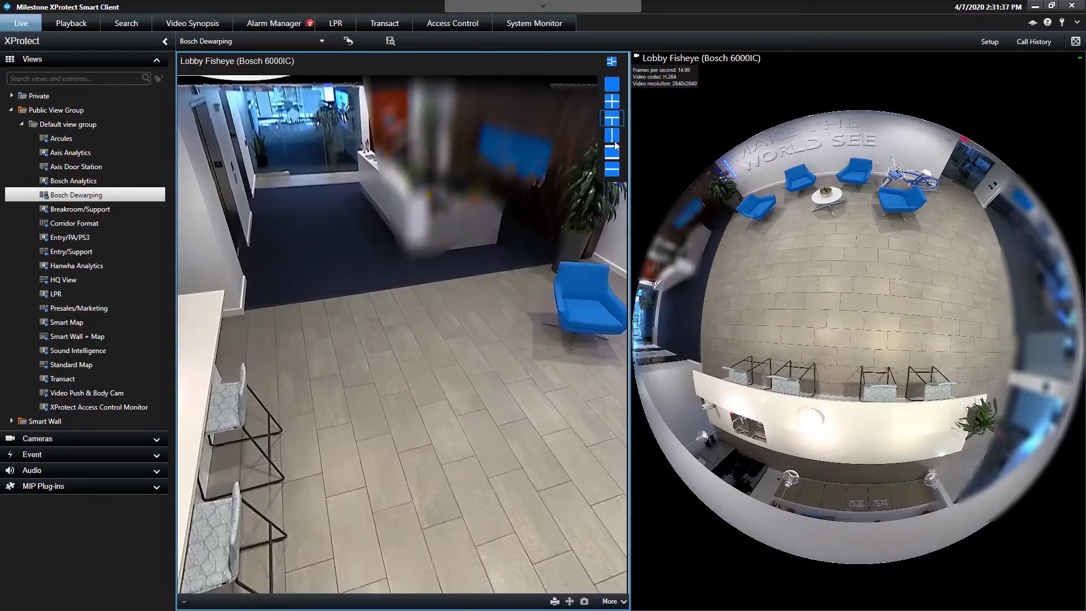
click(607, 105)
drag(348, 150, 235, 151)
drag(590, 145, 609, 222)
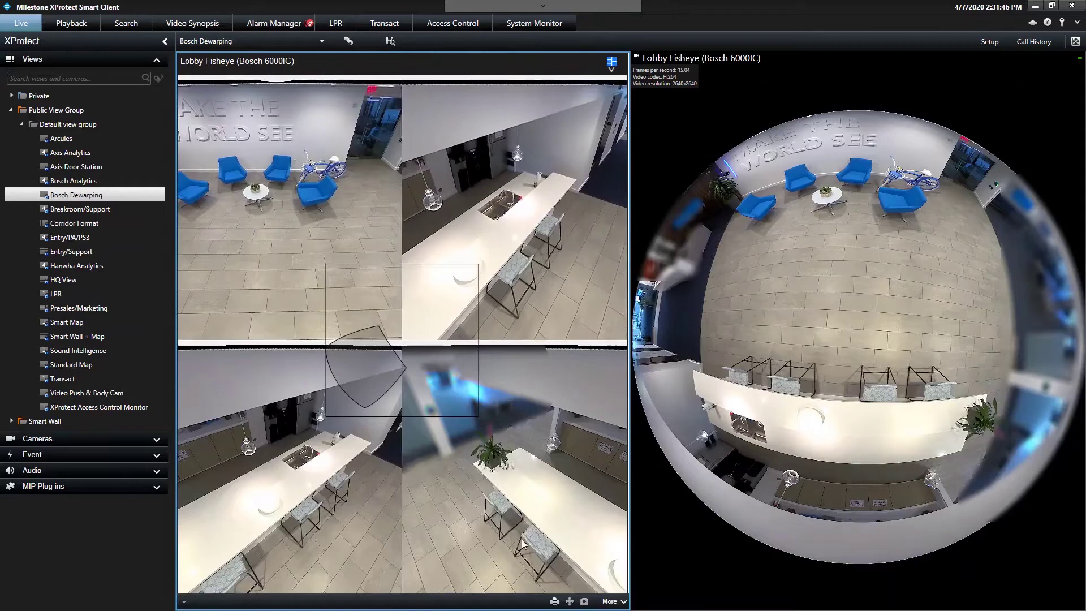
drag(522, 534, 474, 526)
drag(239, 500, 300, 482)
drag(285, 414, 266, 469)
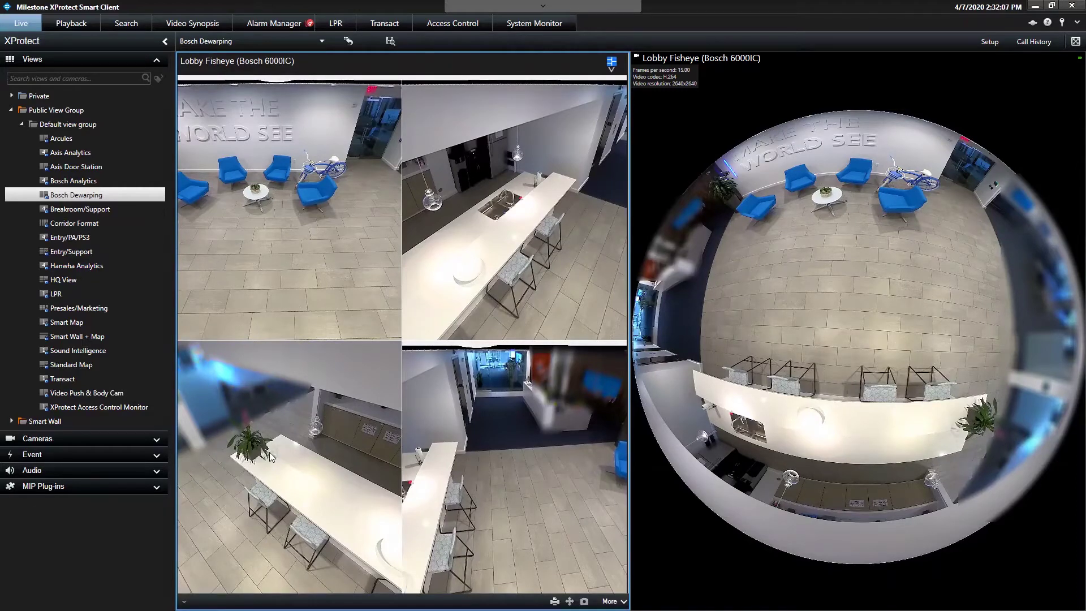
Switch the dewarped view to one panorama above two smaller panes and pan around the lobby in them.
click(612, 62)
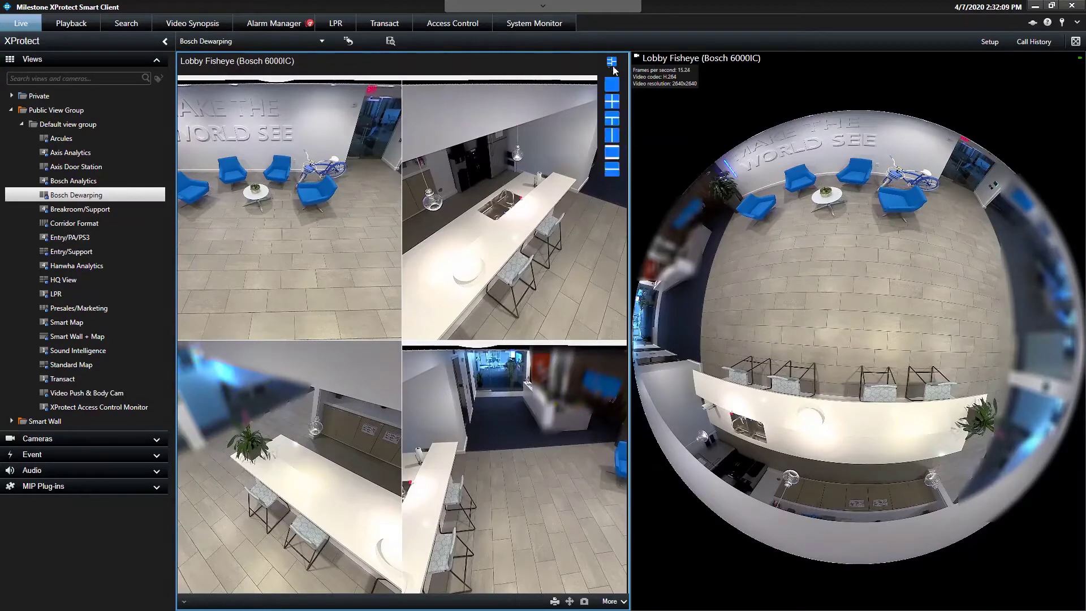
click(612, 125)
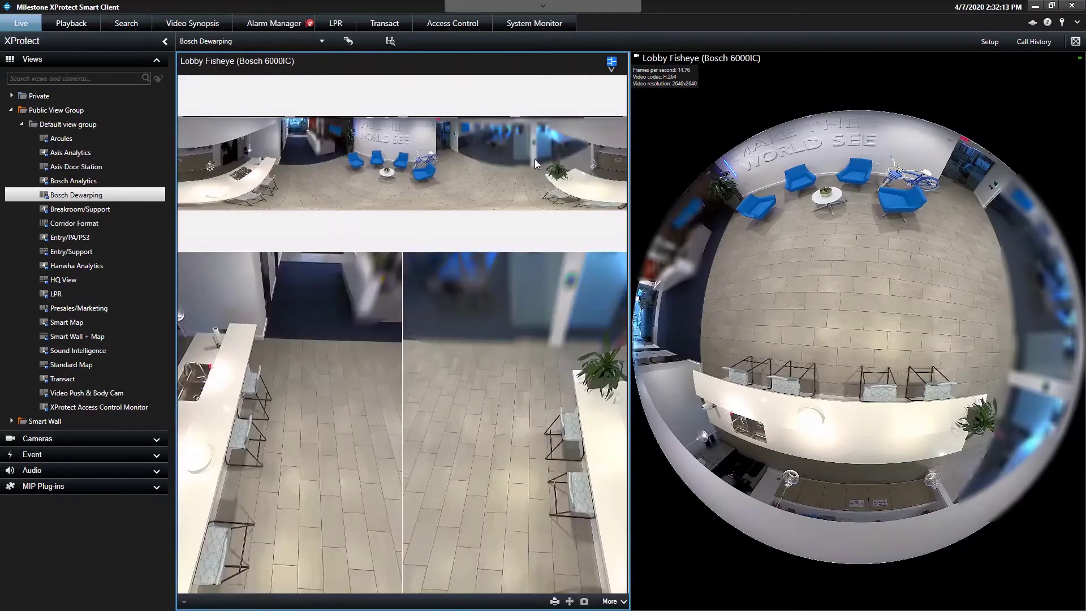
click(428, 177)
drag(426, 160, 286, 179)
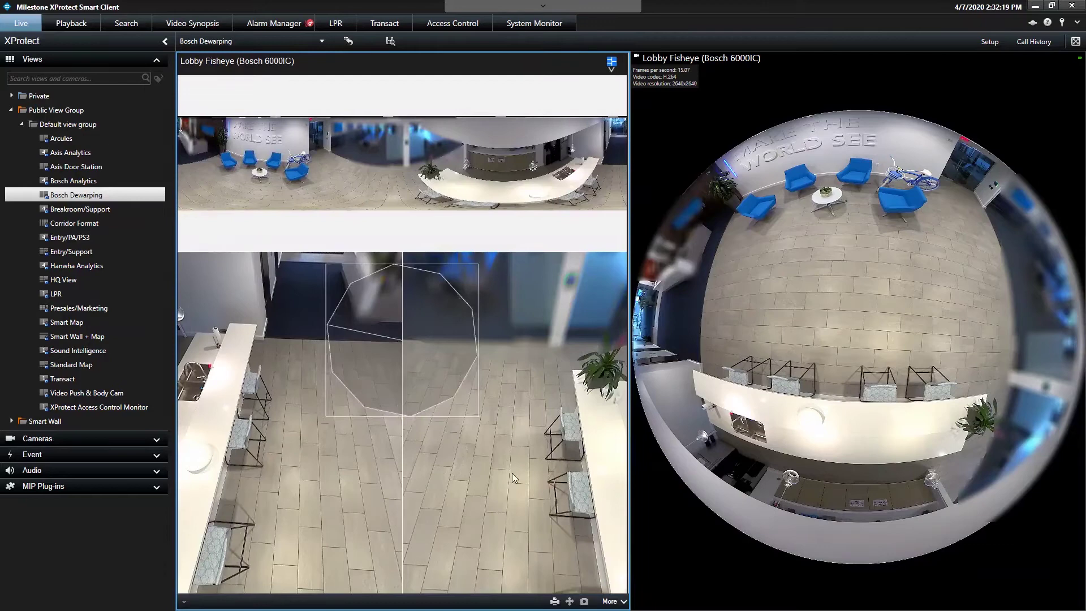
drag(511, 473, 306, 461)
drag(429, 368, 320, 409)
drag(254, 390, 362, 347)
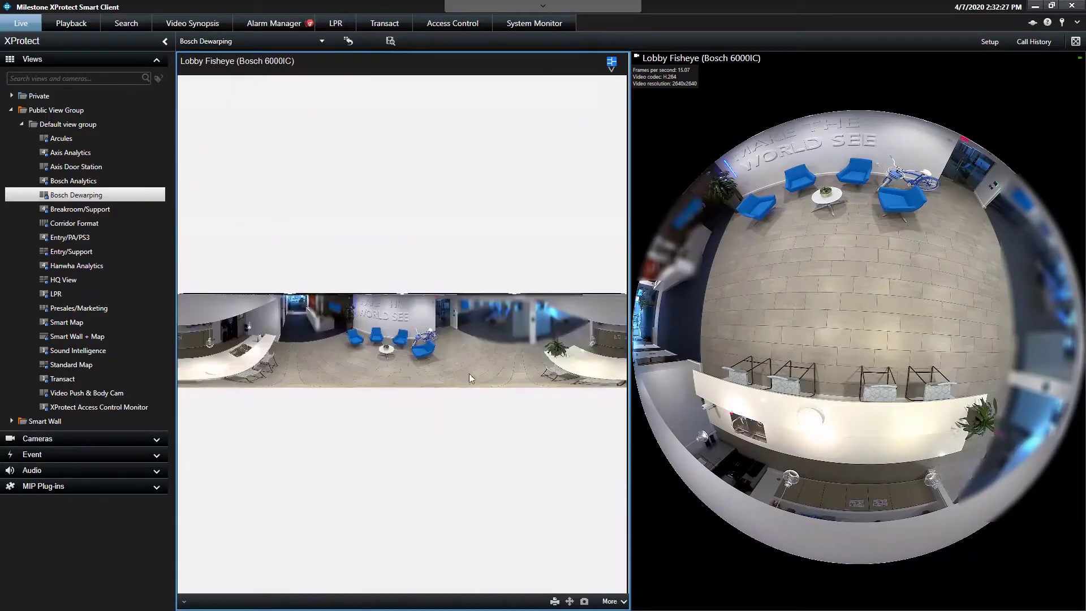
Pan the single panorama, switch to two stacked panoramas, and turn the lower one to the seating area.
drag(469, 373, 623, 117)
mouse_move(614, 66)
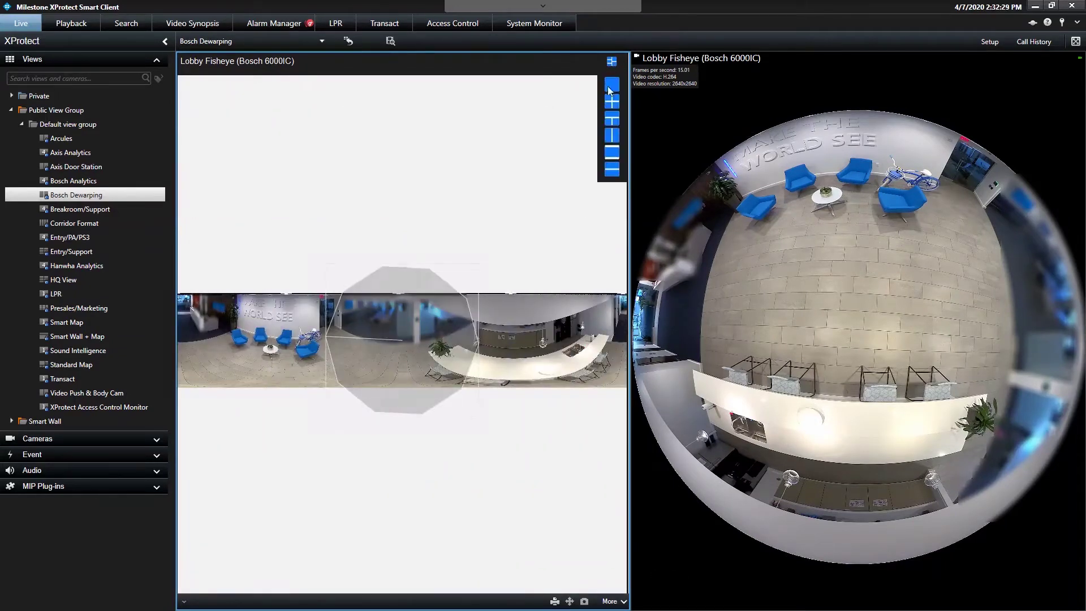
click(612, 179)
drag(529, 231, 500, 284)
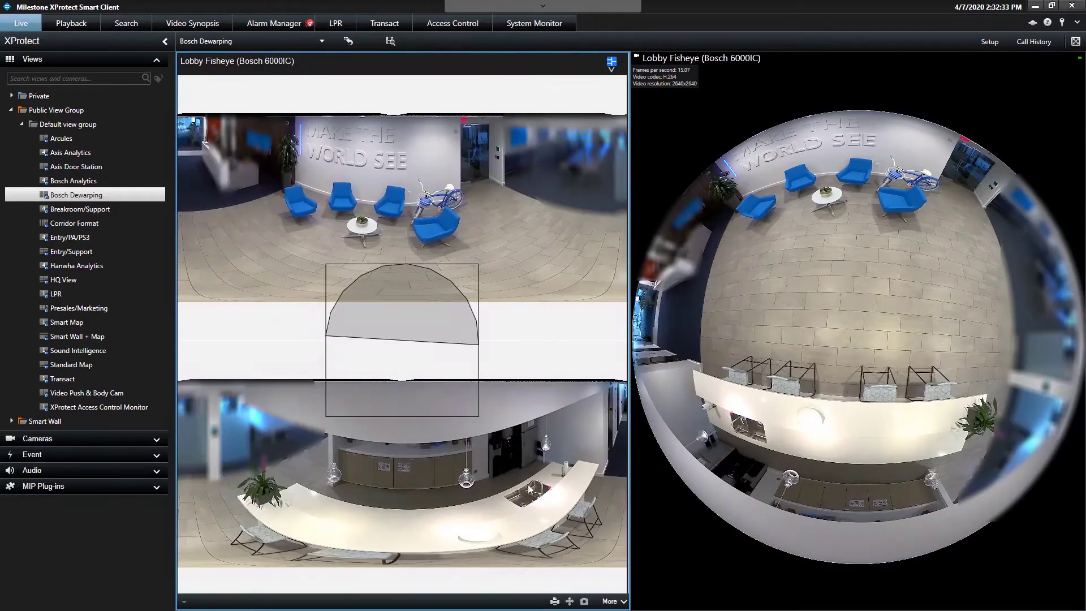
drag(527, 484, 83, 405)
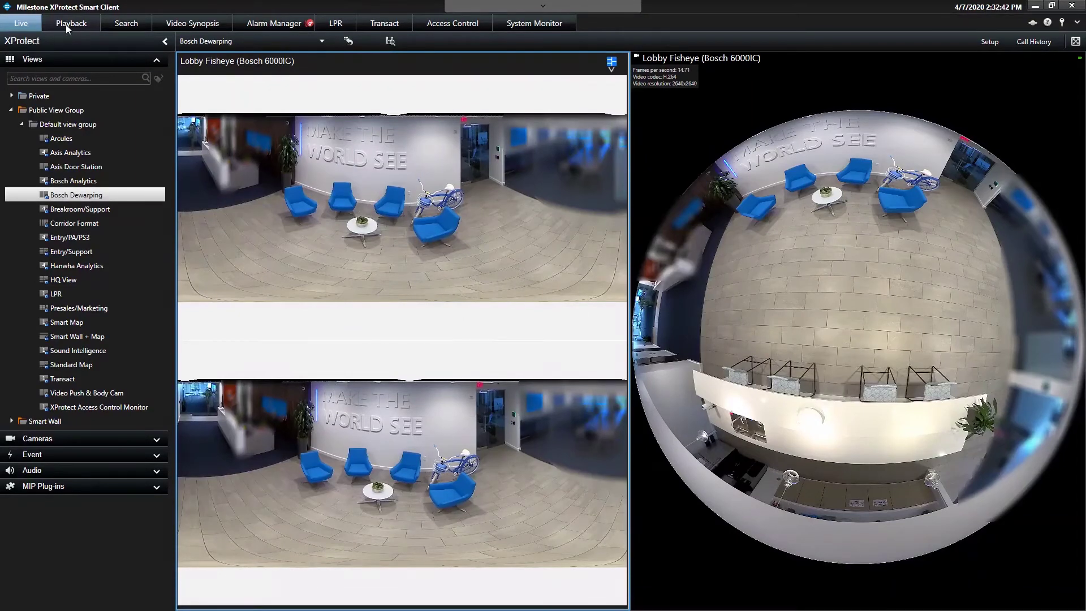
Open the recorded video at the latest recording, play it backward, and pan the lower panorama to show the entrance hallway.
click(69, 25)
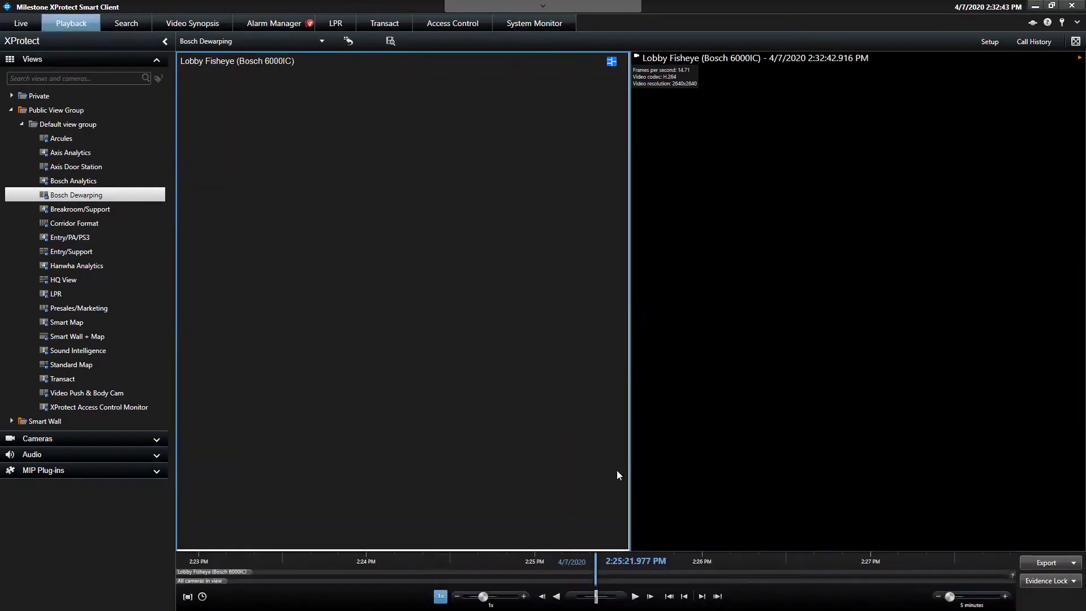
click(717, 596)
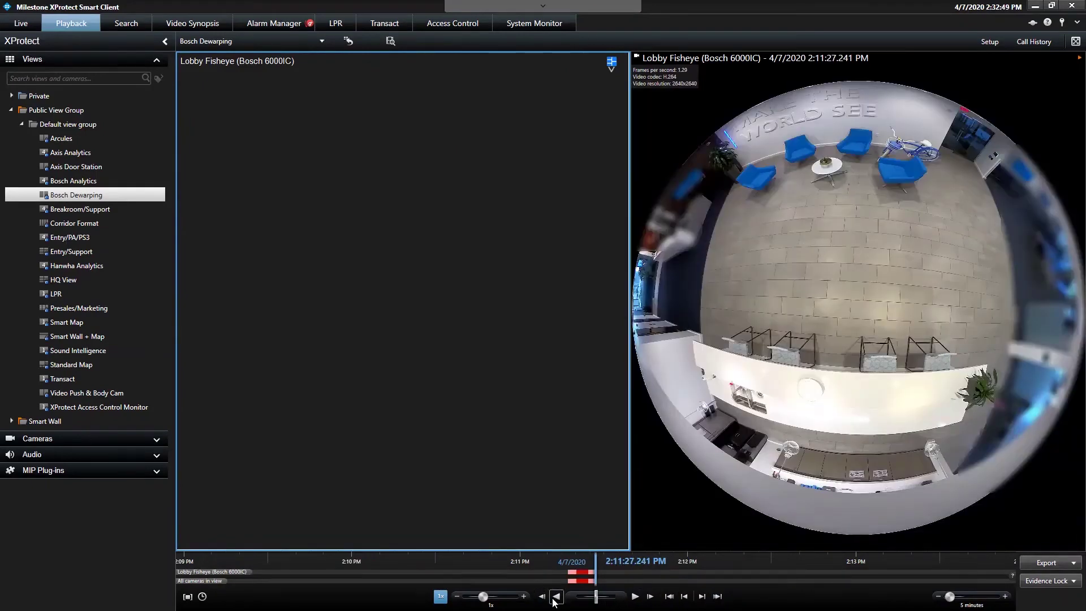
click(556, 596)
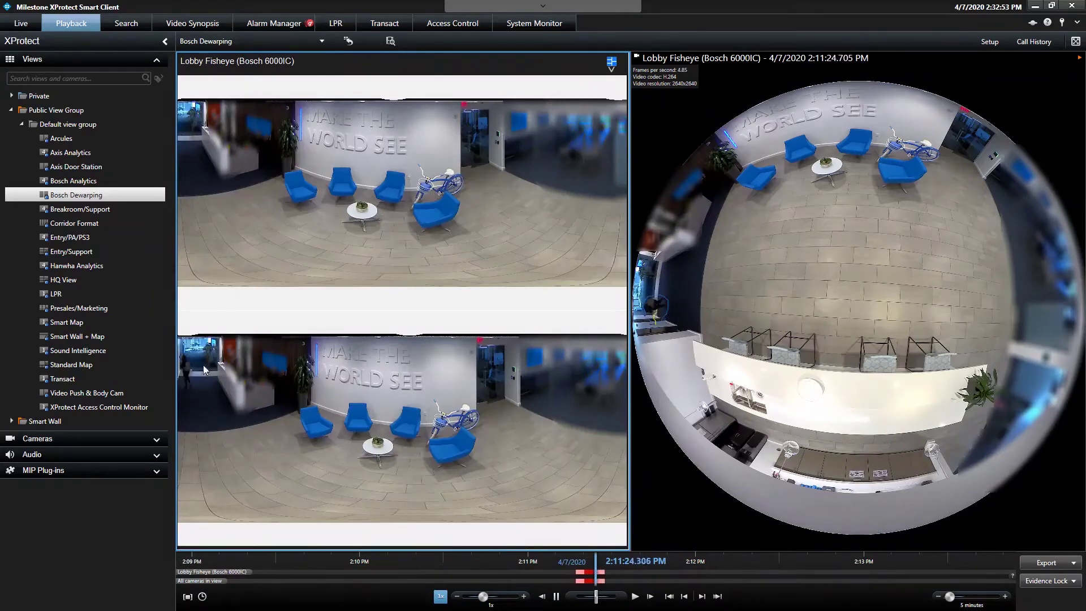
drag(223, 388, 271, 397)
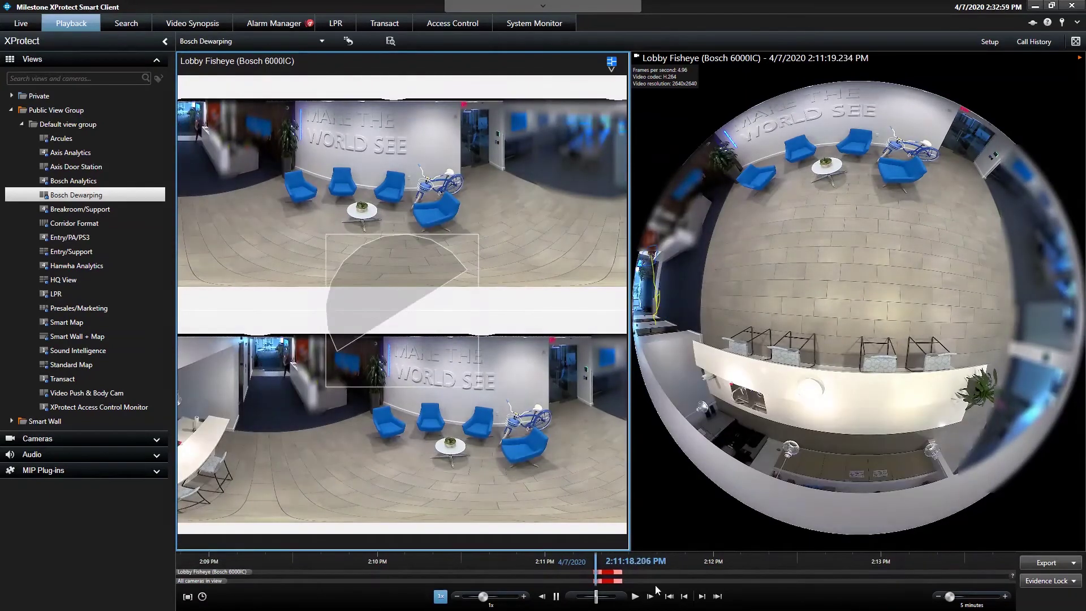
Move the playback timeline back to the recordings around 1:05 PM and play them forward.
click(581, 583)
mouse_move(581, 581)
mouse_down()
mouse_move(592, 581)
mouse_move(567, 581)
mouse_move(578, 583)
mouse_up()
click(635, 596)
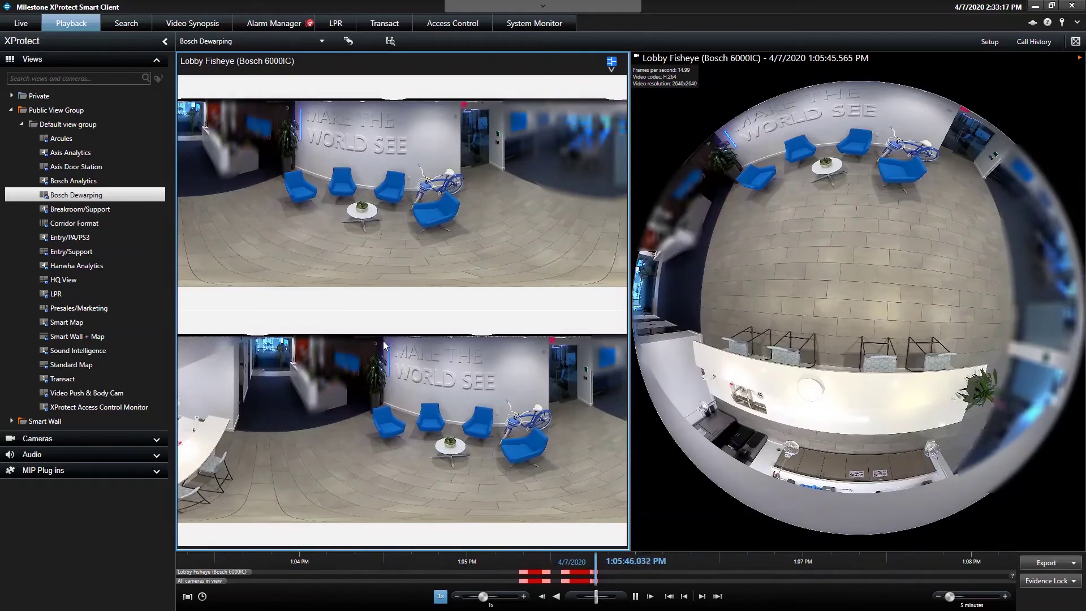
Pause playback and move the timeline to the motion recording at about 1:12:56 PM.
click(636, 597)
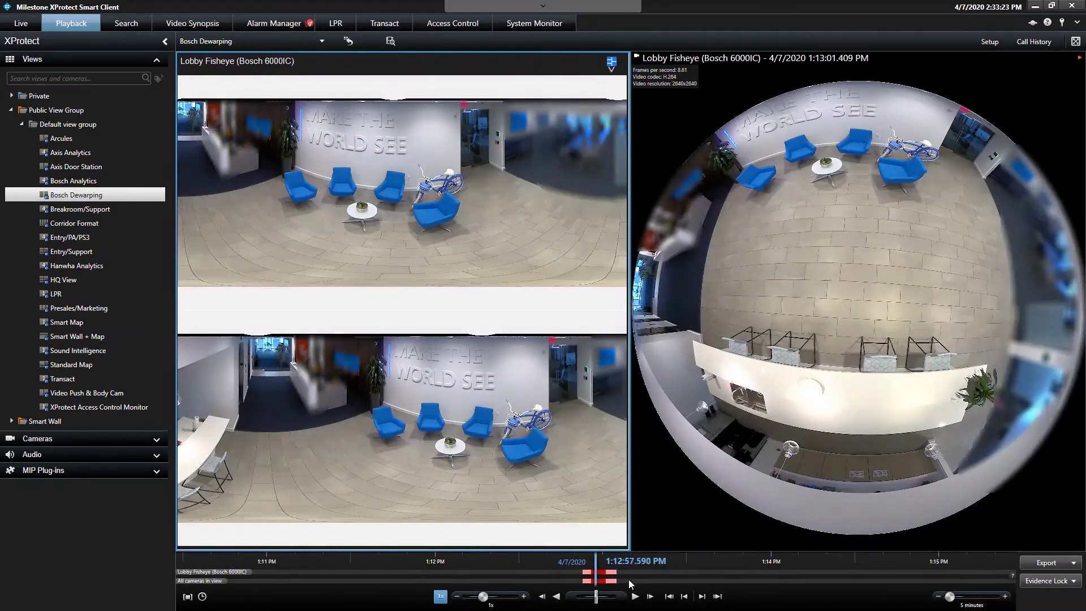
mouse_move(629, 579)
mouse_down()
mouse_move(611, 578)
mouse_move(631, 573)
mouse_up()
click(612, 581)
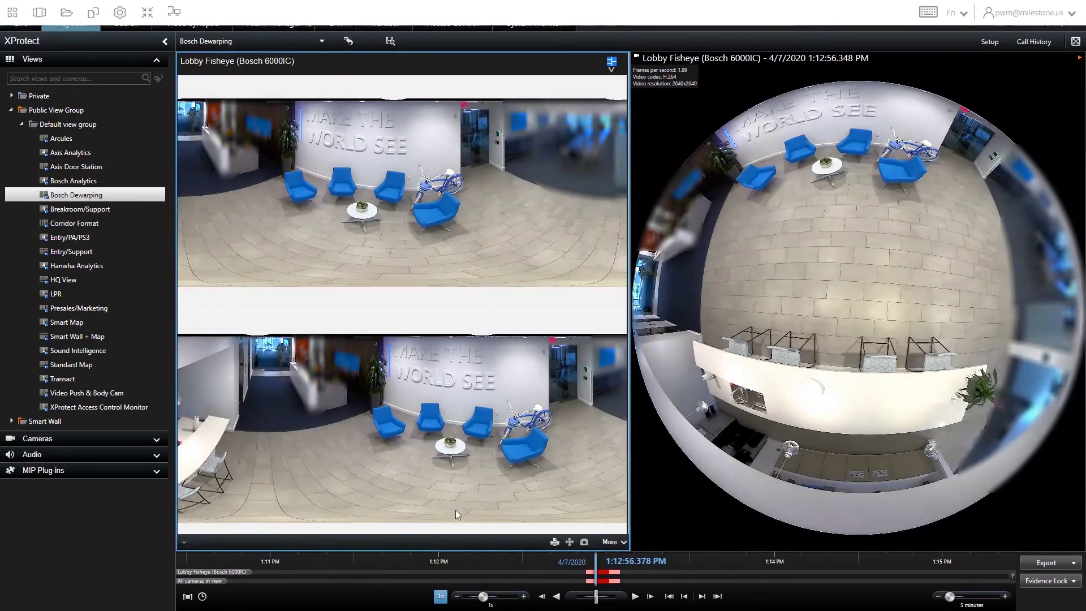